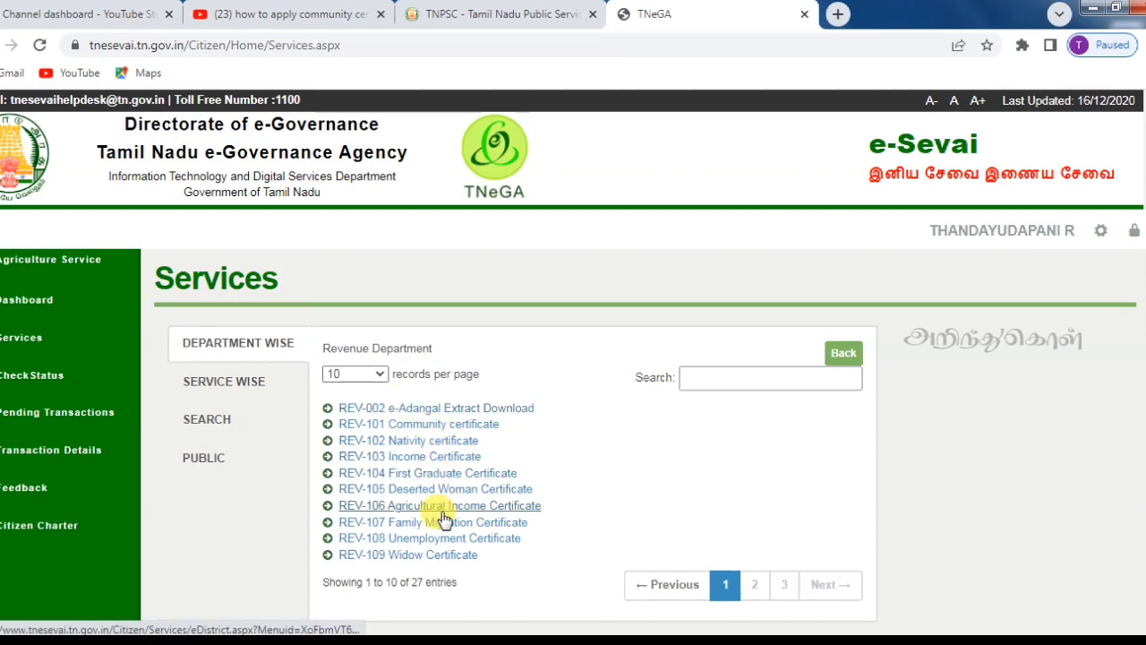
Open the REV-115 Other Backward Classes (OBC) Certificate service in a maximized window and proceed past its instructions.
{"action": "left_click", "coordinate": [754, 584]}
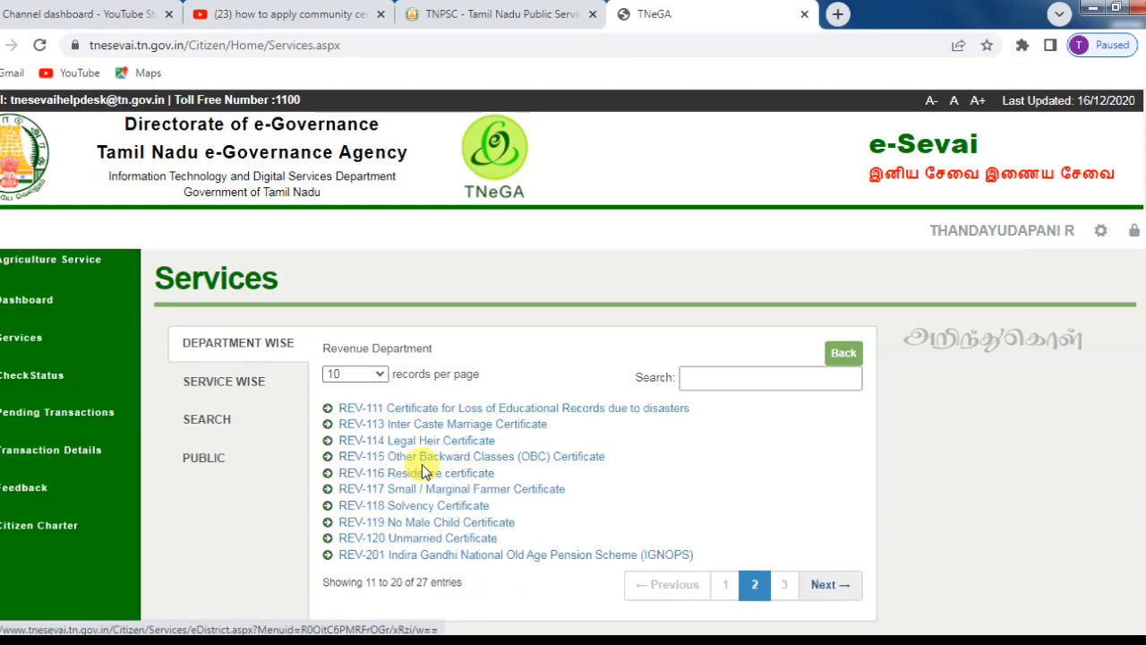
{"action": "left_click", "coordinate": [519, 458]}
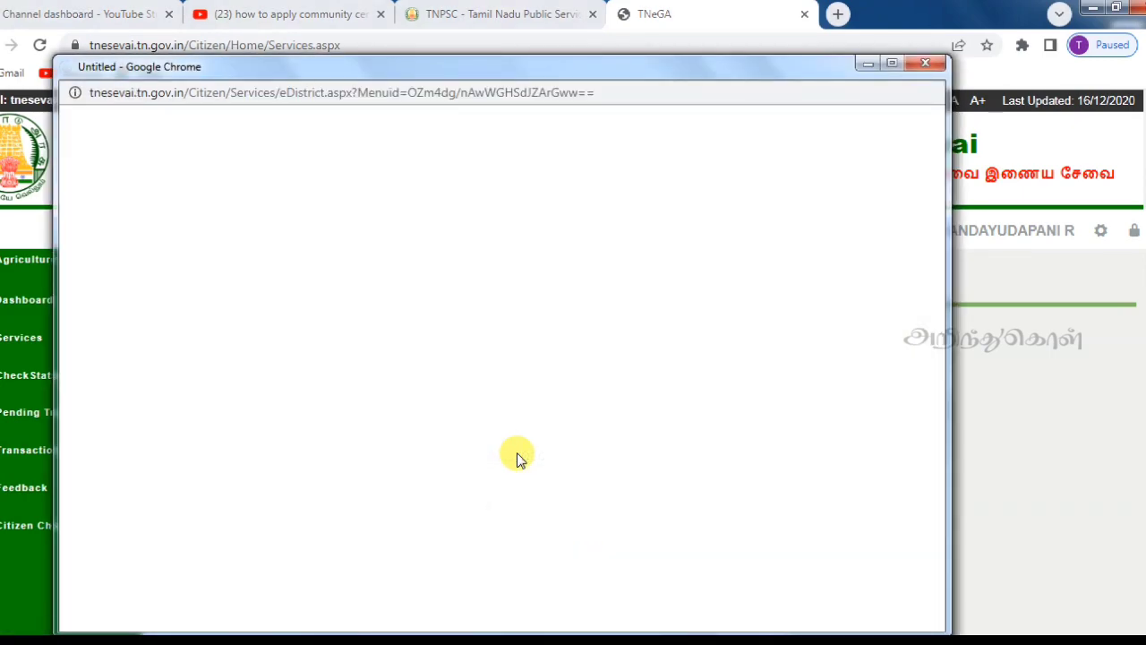
{"action": "left_click", "coordinate": [893, 64]}
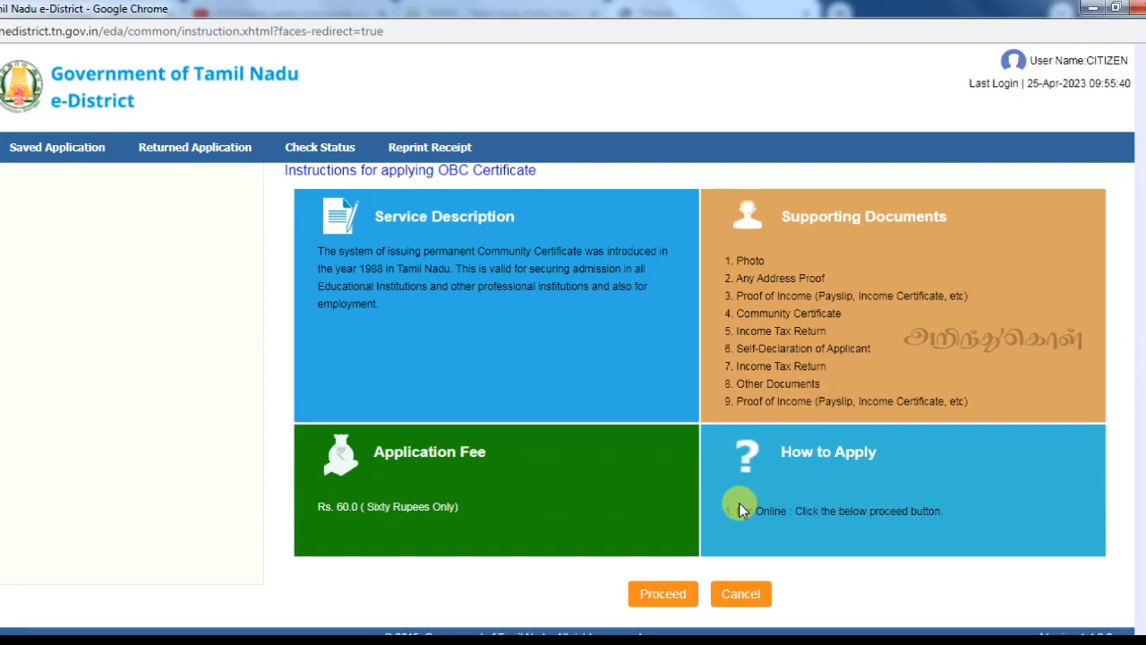
{"action": "left_click", "coordinate": [667, 596]}
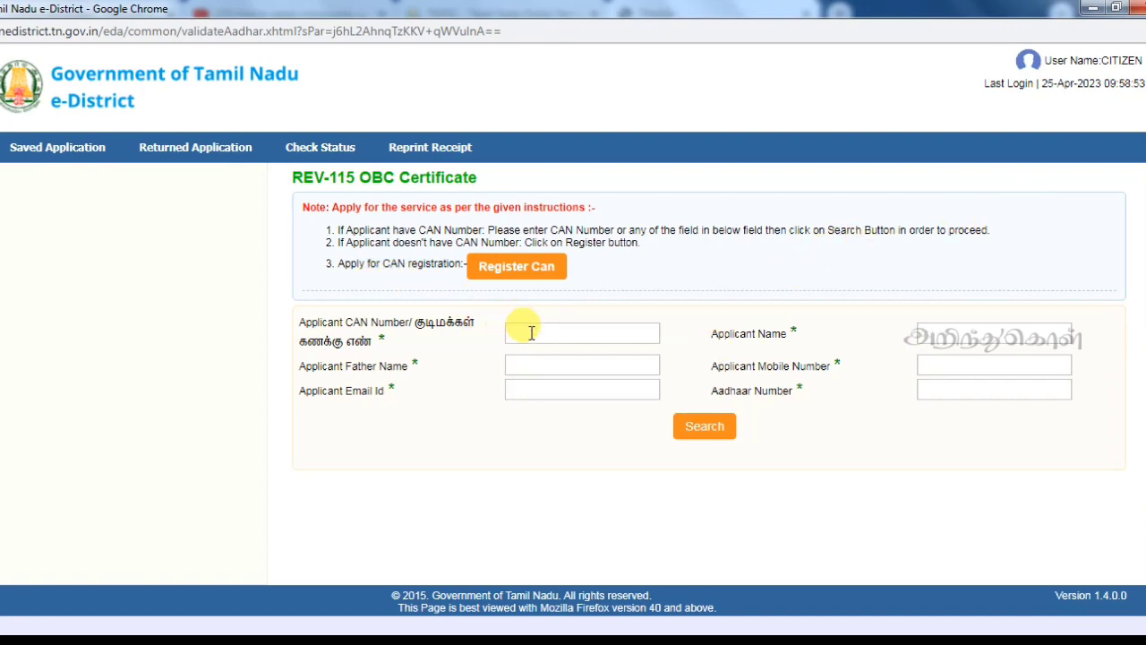
Search for the applicant by mobile number and select the applicant's own record in the results.
{"action": "left_click", "coordinate": [997, 366]}
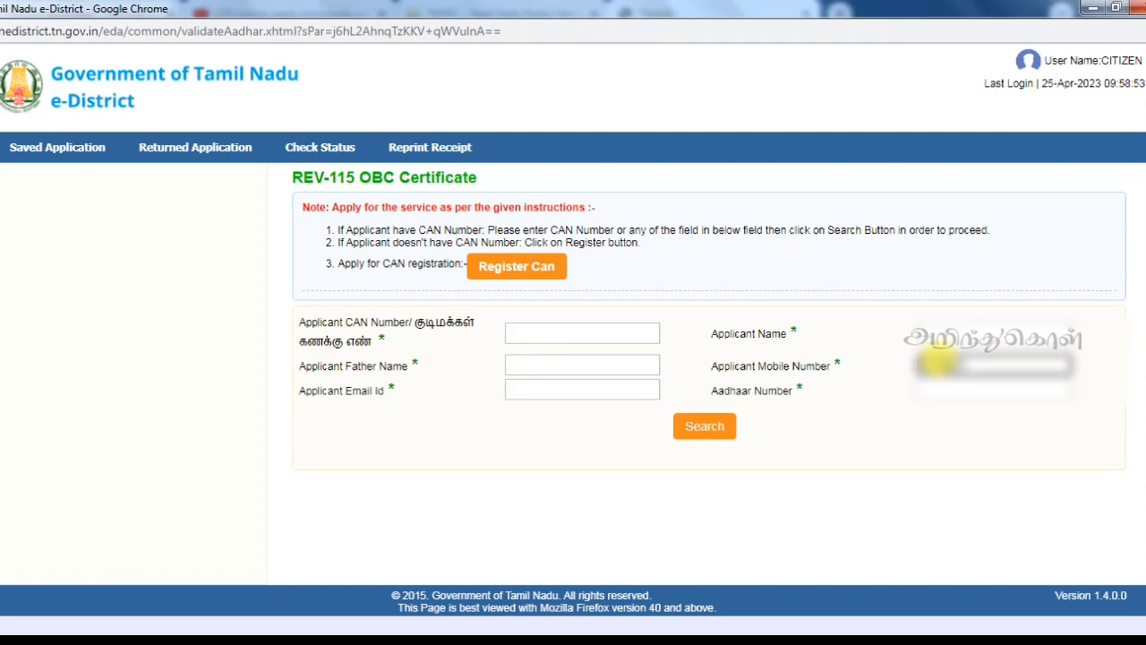
{"action": "left_click", "coordinate": [712, 428]}
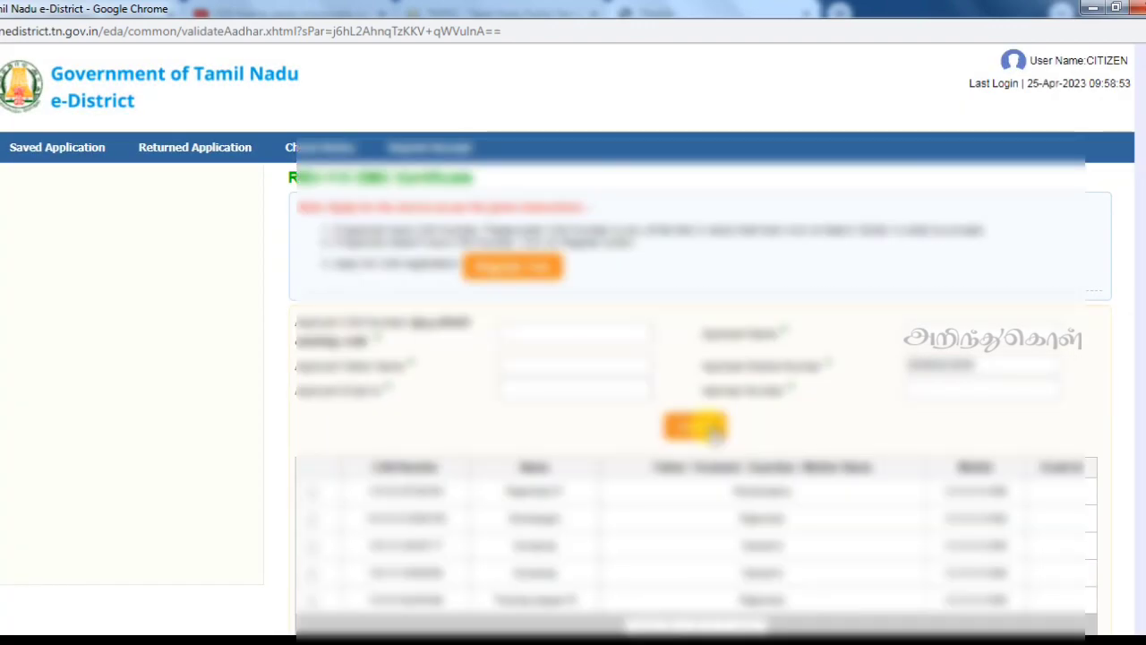
{"action": "scroll", "coordinate": [573, 358], "scroll_direction": "down", "scroll_amount": 2}
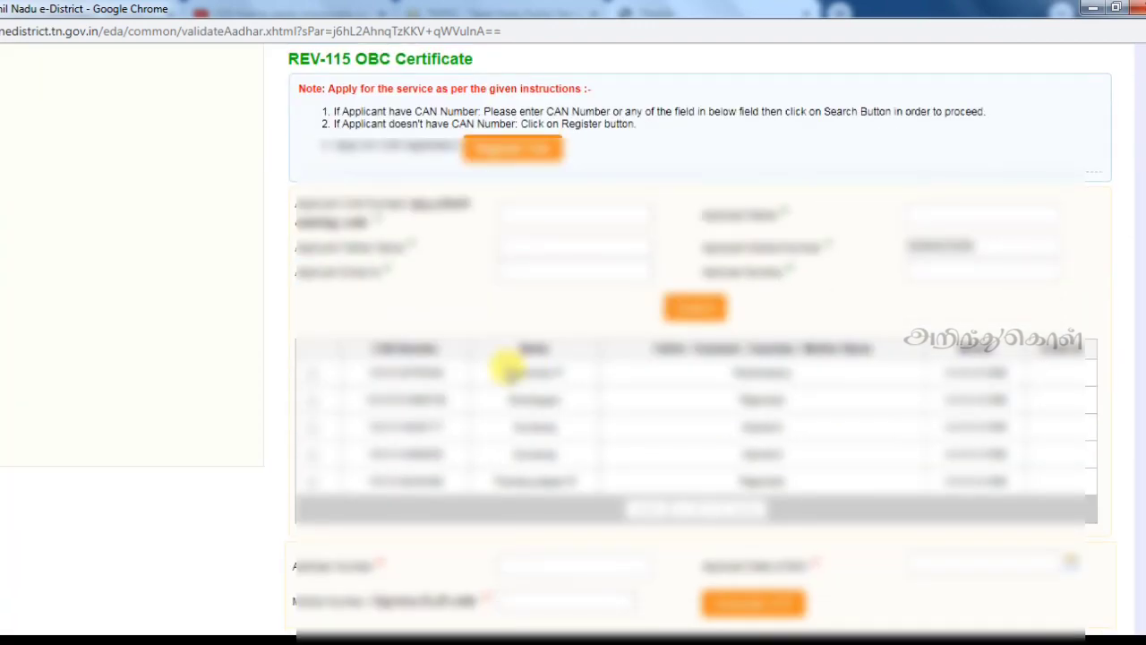
{"action": "left_click", "coordinate": [311, 482]}
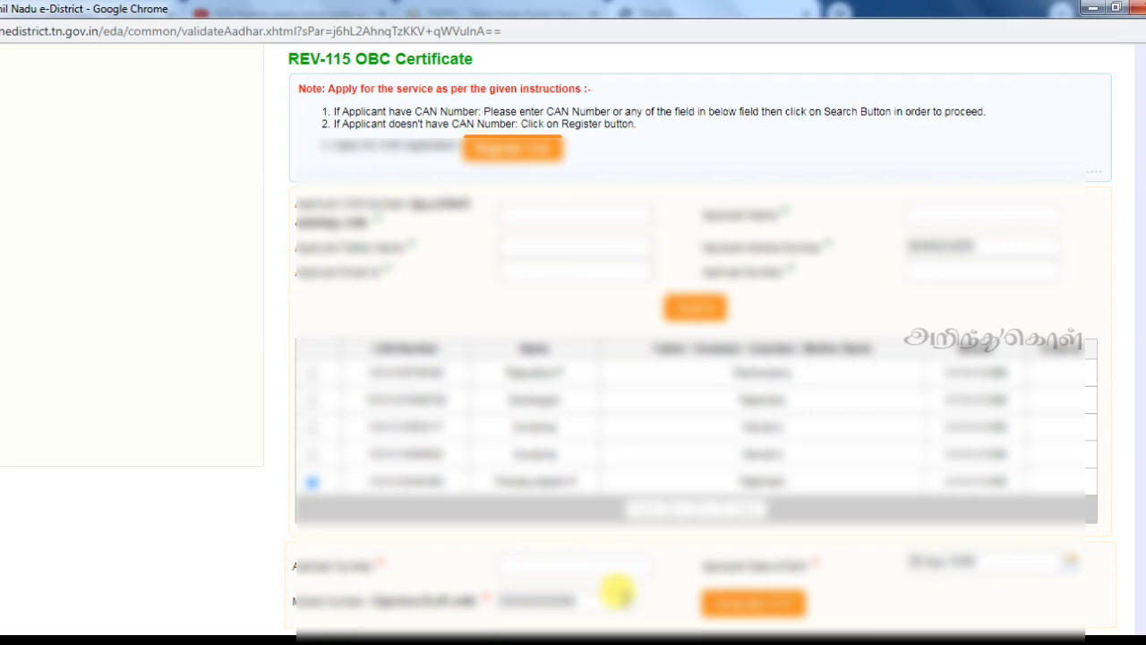
Enter the applicant's Aadhaar number, verify with the one-time password, and proceed to the application form.
{"action": "left_click", "coordinate": [513, 562]}
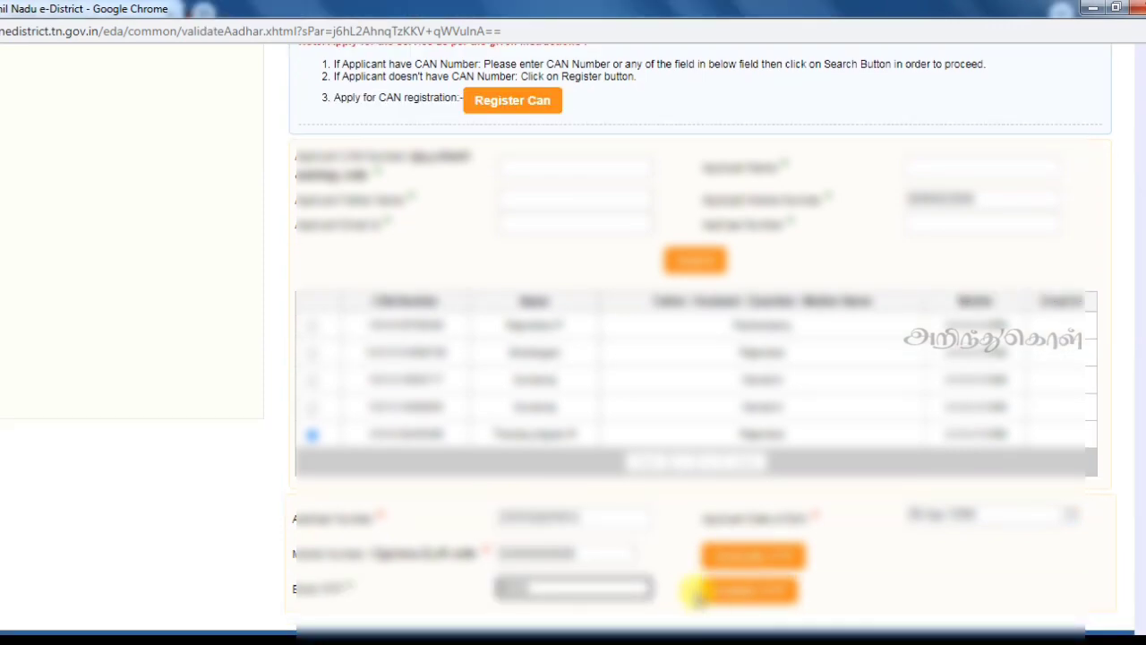
{"action": "left_click", "coordinate": [727, 596]}
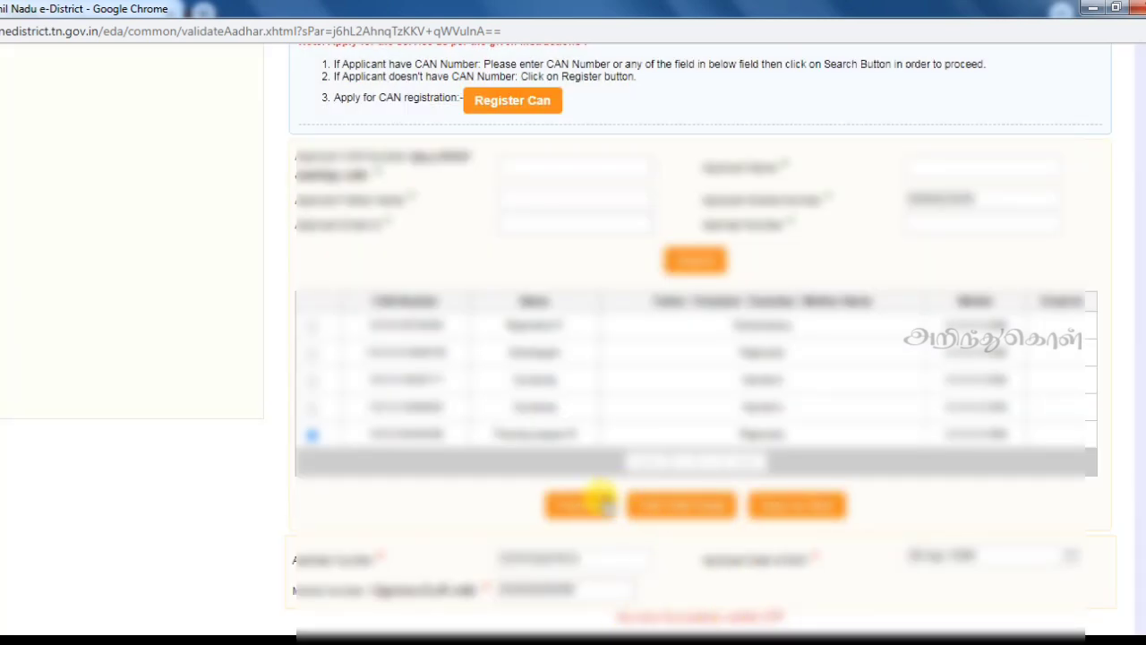
{"action": "left_click", "coordinate": [572, 506]}
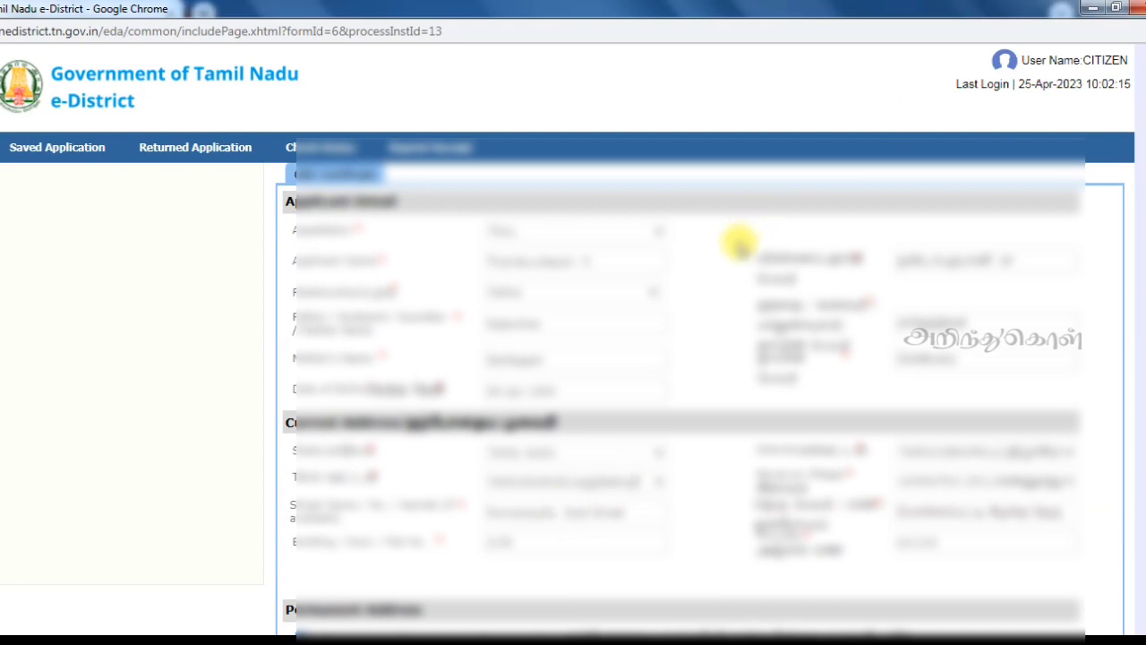
In Personal Details, set the caste to TELUGU CHETTY with central OBC list serial number 125, and the occupational group to Student.
{"action": "scroll", "coordinate": [740, 244], "scroll_direction": "down", "scroll_amount": 5}
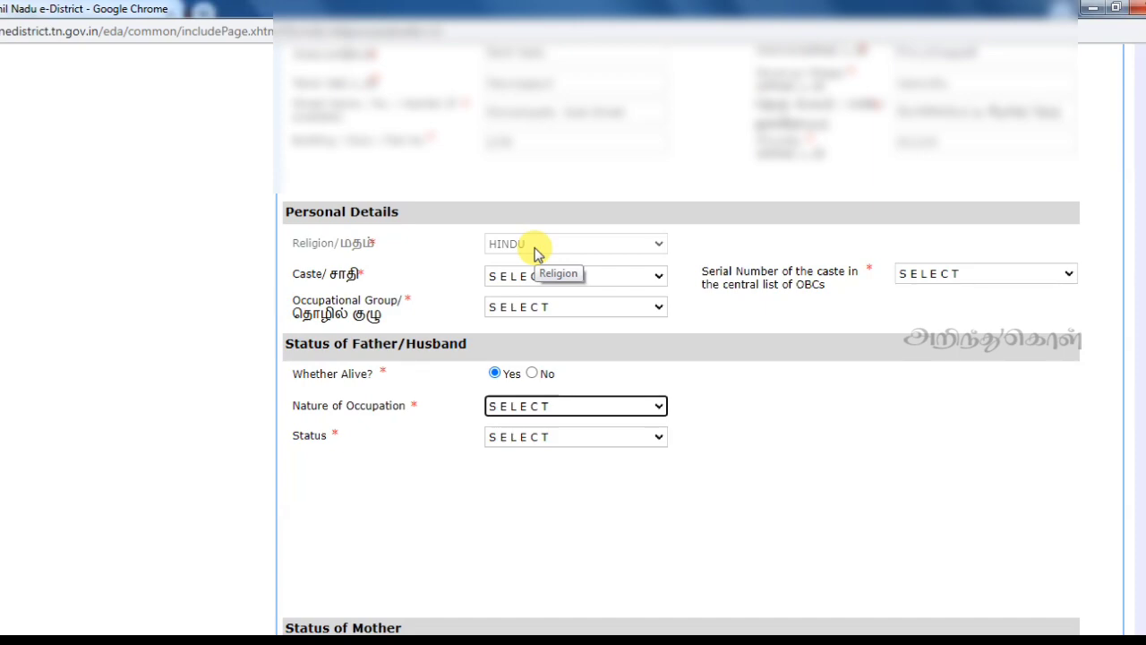
{"action": "left_click", "coordinate": [560, 276]}
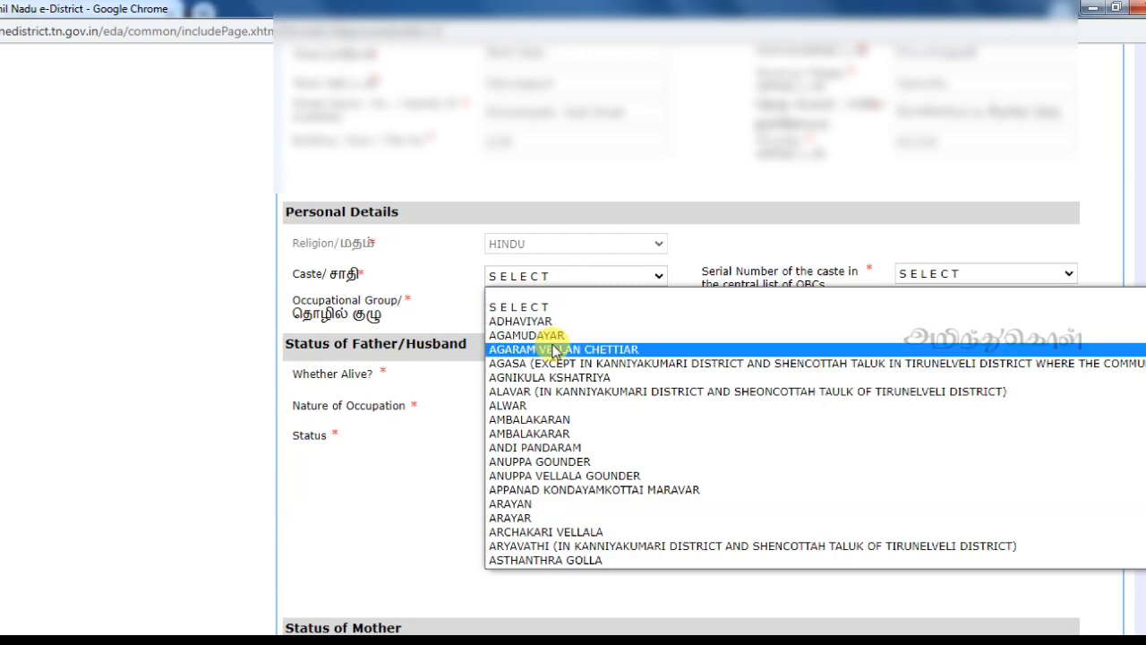
{"action": "key", "text": "Down"}
{"action": "key", "text": "Down"}
{"action": "key", "text": "Down"}
{"action": "key", "text": "Down"}
{"action": "key", "text": "Down"}
{"action": "key", "text": "Down"}
{"action": "key", "text": "Down"}
{"action": "key", "text": "Down"}
{"action": "key", "text": "Down"}
{"action": "key", "text": "Down"}
{"action": "key", "text": "Down"}
{"action": "key", "text": "Down"}
{"action": "key", "text": "Down"}
{"action": "key", "text": "Down"}
{"action": "key", "text": "Down"}
{"action": "key", "text": "Down"}
{"action": "key", "text": "Down"}
{"action": "key", "text": "Down"}
{"action": "key", "text": "Down"}
{"action": "key", "text": "Down"}
{"action": "key", "text": "Down"}
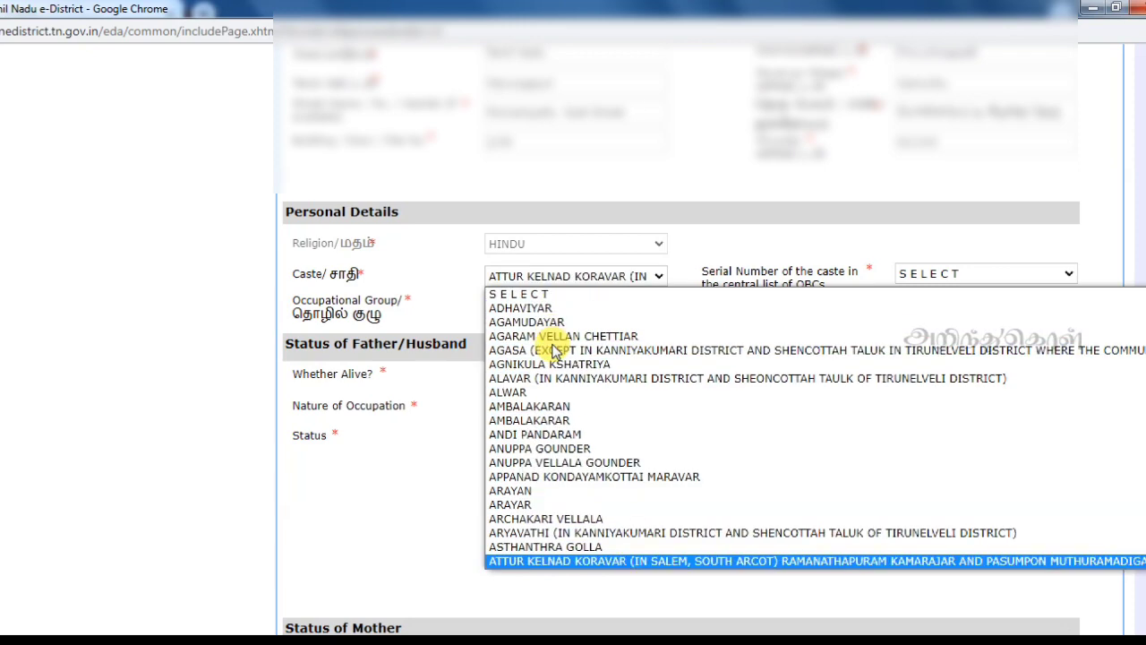
{"action": "key", "text": "Down"}
{"action": "key", "text": "Down"}
{"action": "key", "text": "Down"}
{"action": "key", "text": "Down"}
{"action": "key", "text": "Down"}
{"action": "key", "text": "Down"}
{"action": "key", "text": "Down"}
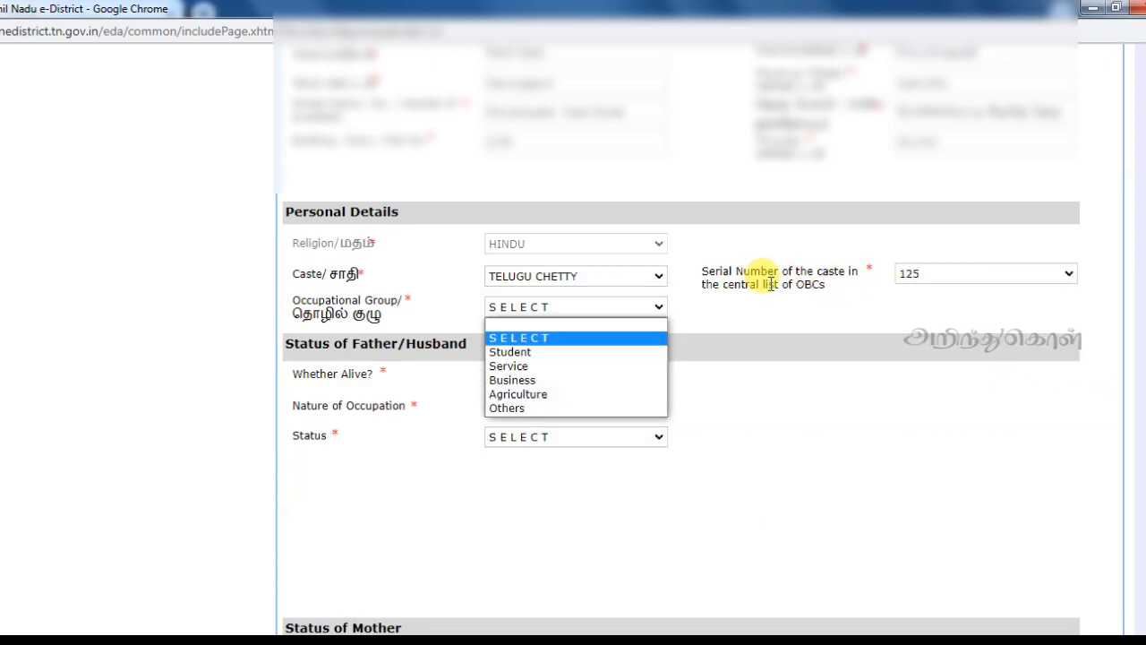
{"action": "left_click", "coordinate": [913, 294]}
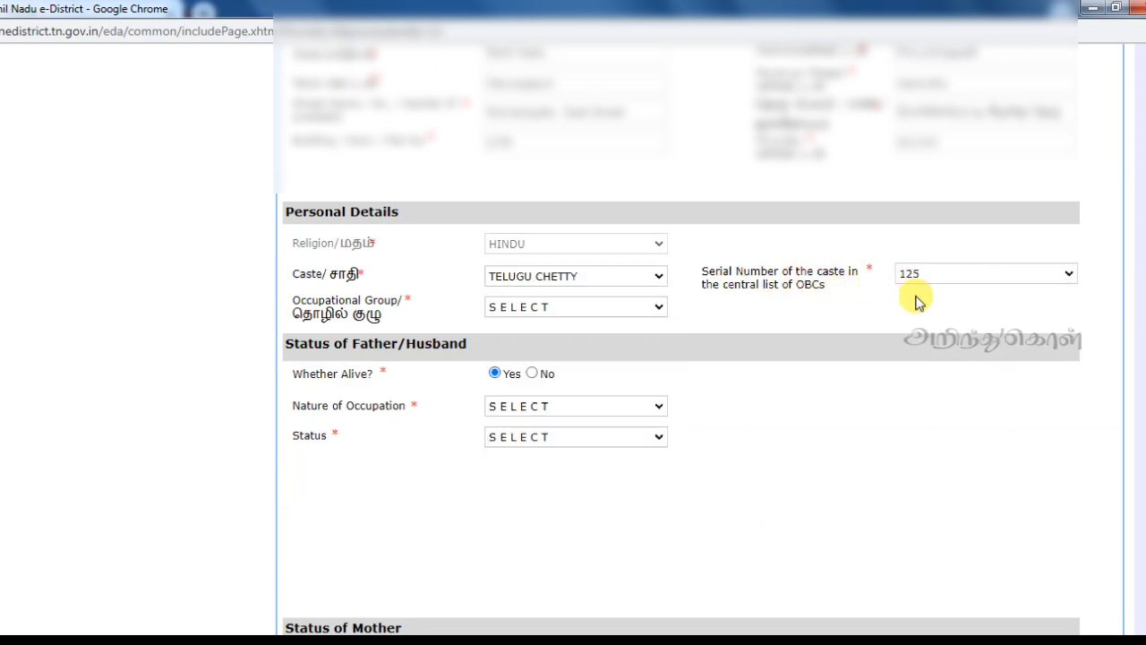
{"action": "left_click", "coordinate": [585, 306]}
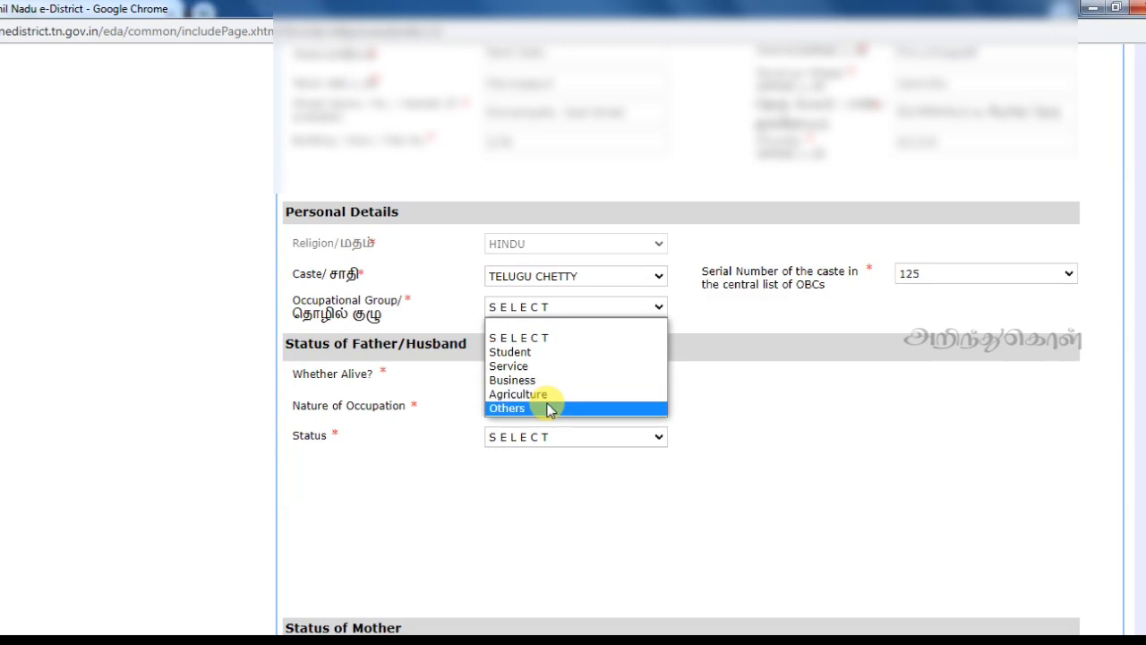
{"action": "left_click", "coordinate": [516, 353]}
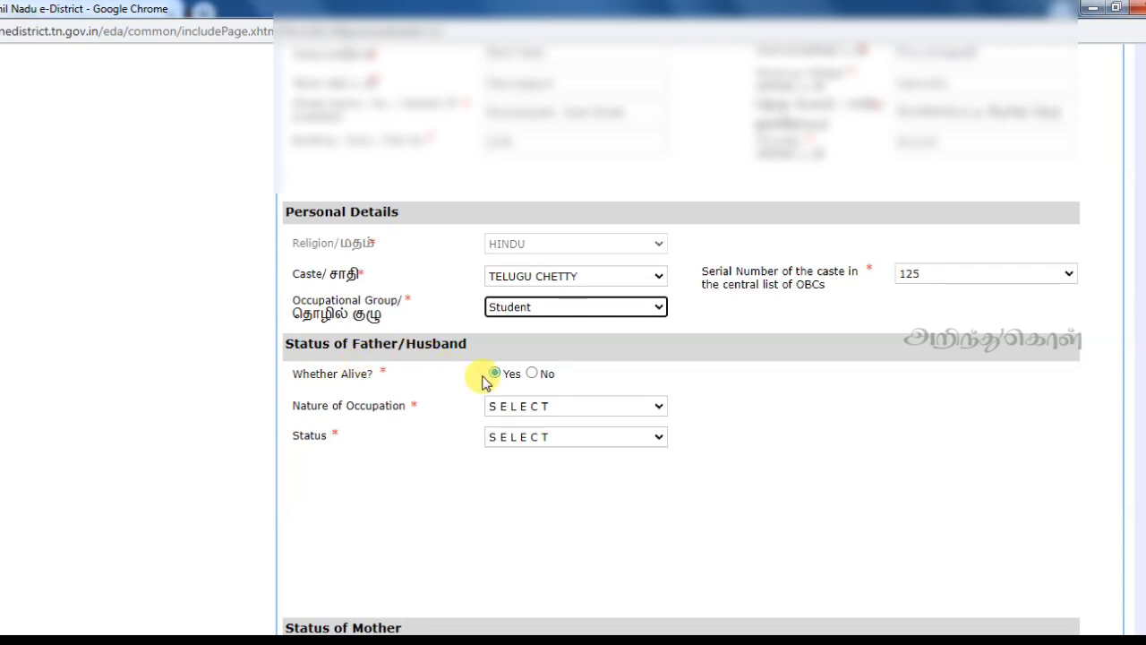
Set the father's nature of occupation to Self Employed and his status to Others.
{"action": "left_click", "coordinate": [527, 407]}
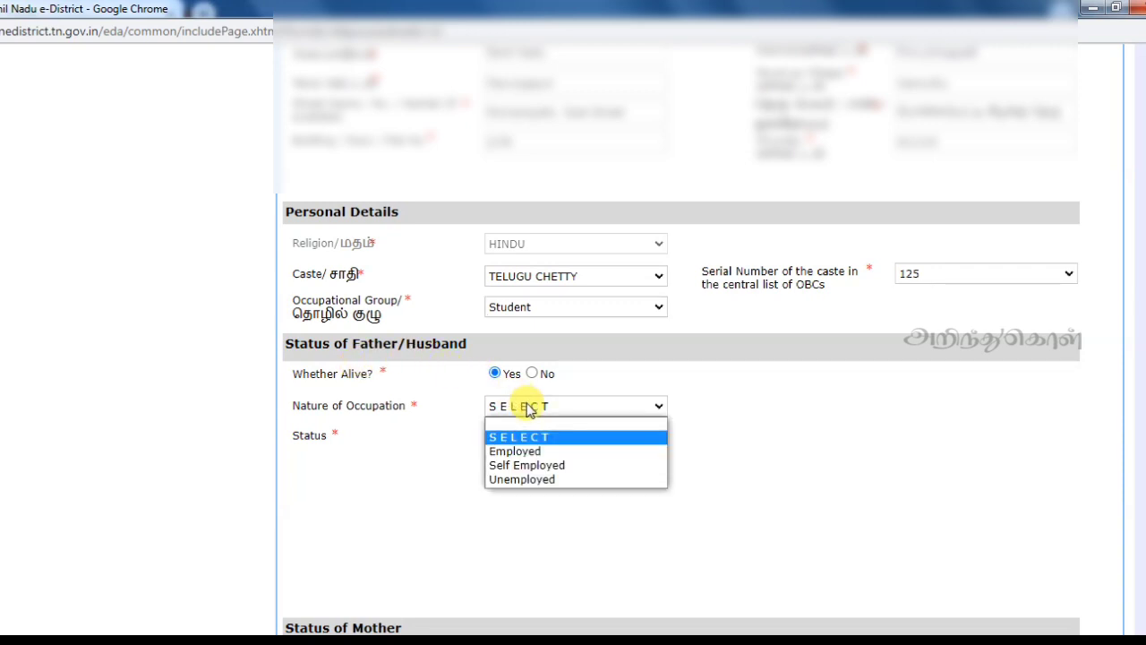
{"action": "left_click", "coordinate": [530, 467]}
{"action": "left_click", "coordinate": [564, 445]}
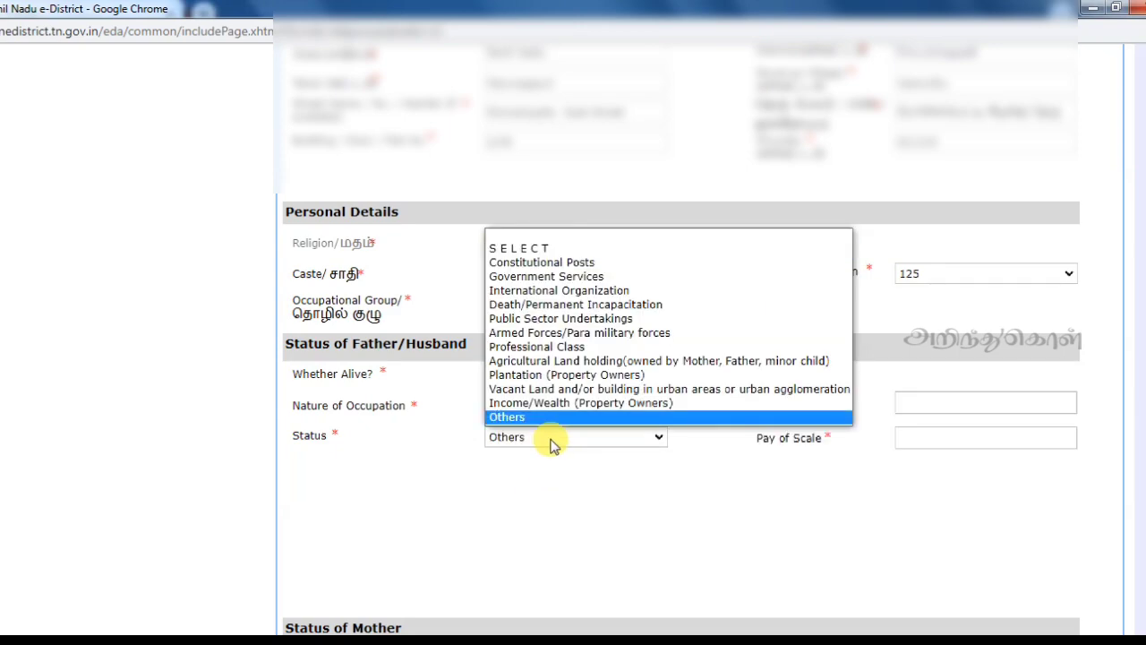
{"action": "left_click", "coordinate": [551, 445]}
{"action": "left_click", "coordinate": [924, 400]}
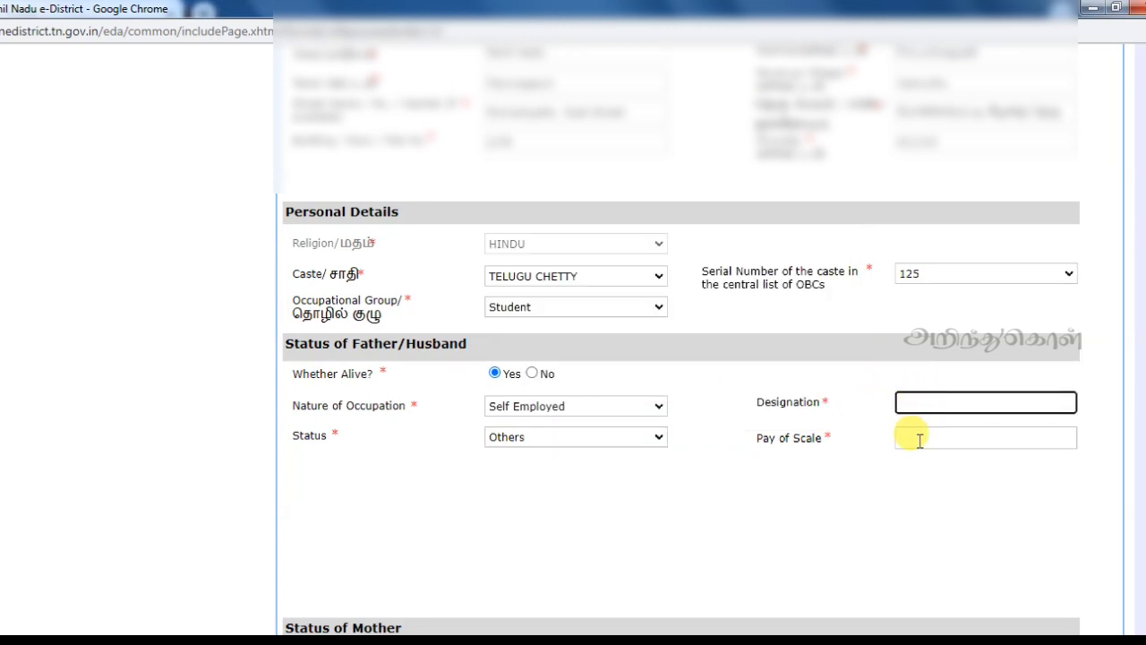
{"action": "left_click", "coordinate": [920, 439]}
{"action": "left_click", "coordinate": [630, 436]}
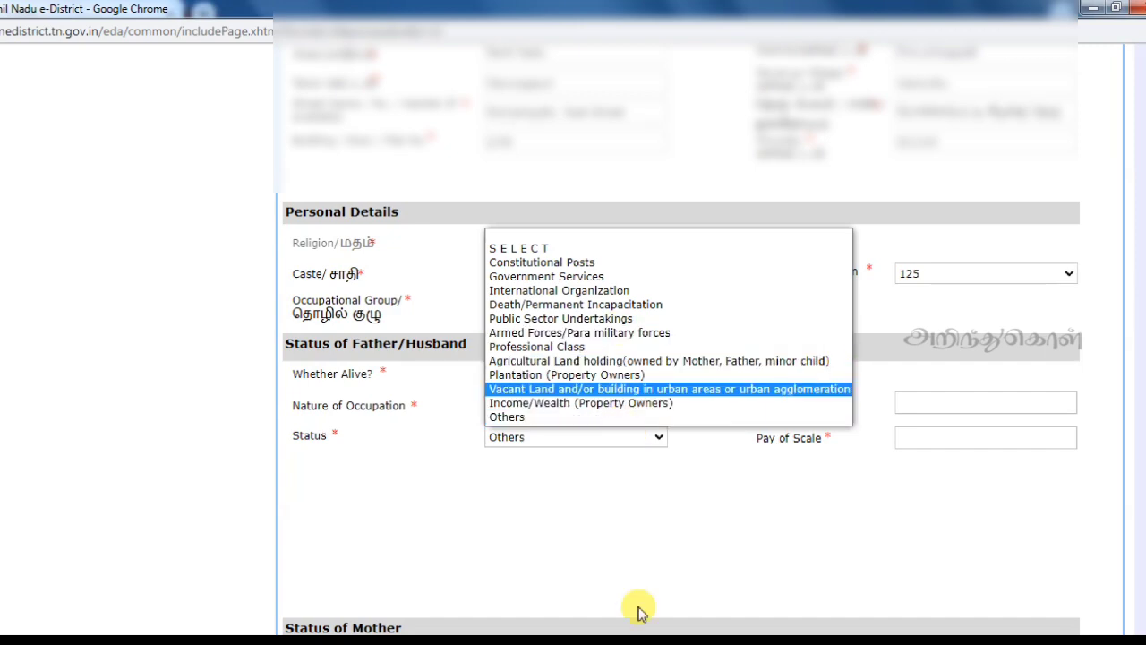
{"action": "left_click", "coordinate": [680, 567]}
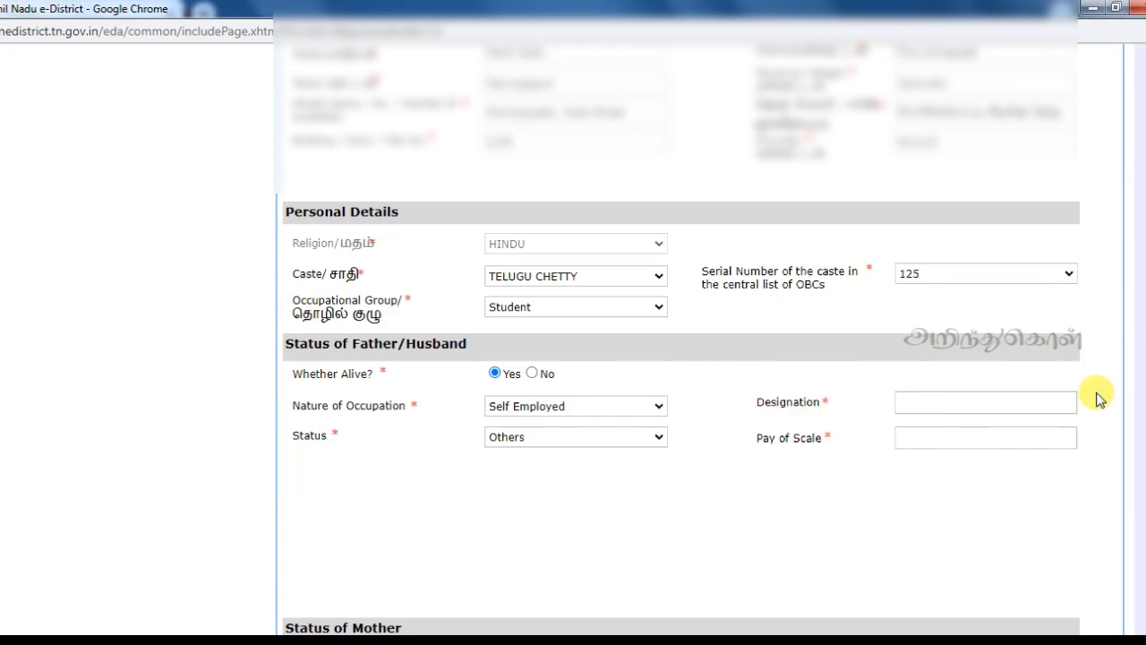
Under Status of Mother, mark her as alive and set her nature of occupation to Unemployed.
{"action": "scroll", "coordinate": [1101, 397], "scroll_direction": "down", "scroll_amount": 4}
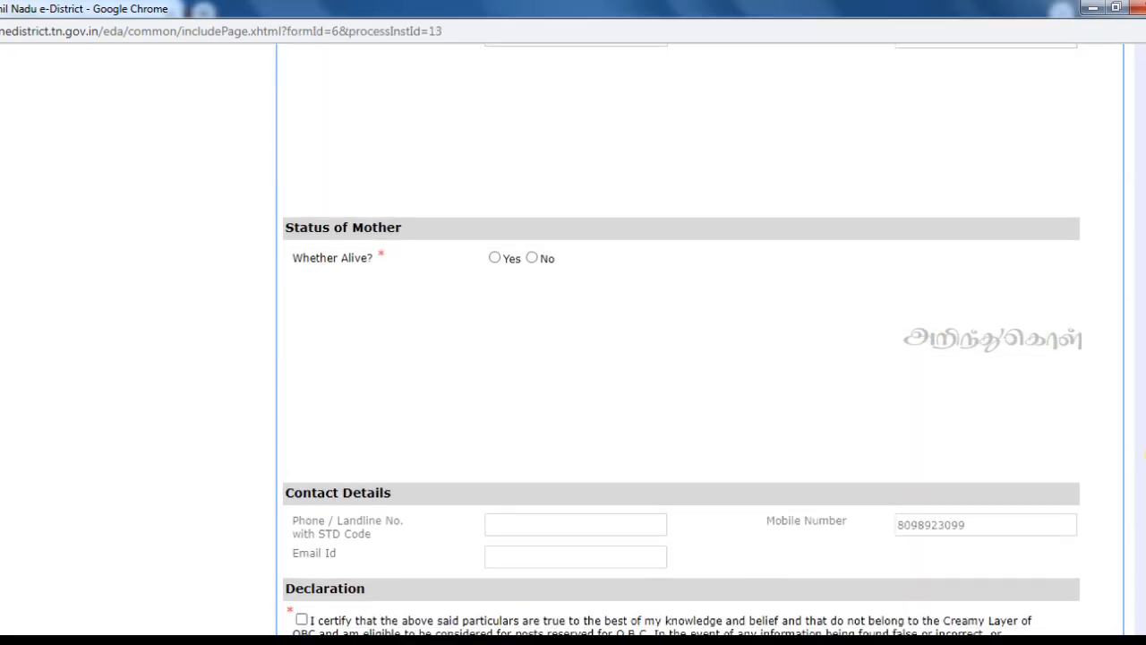
{"action": "left_click", "coordinate": [495, 257]}
{"action": "left_click", "coordinate": [532, 284]}
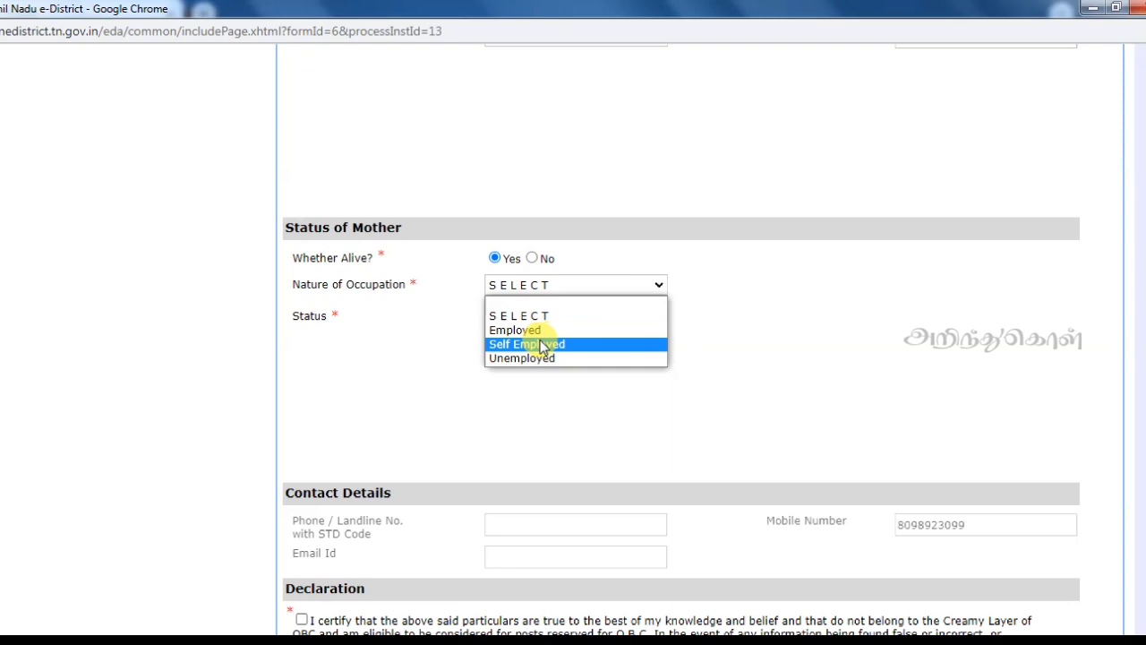
{"action": "left_click", "coordinate": [540, 358]}
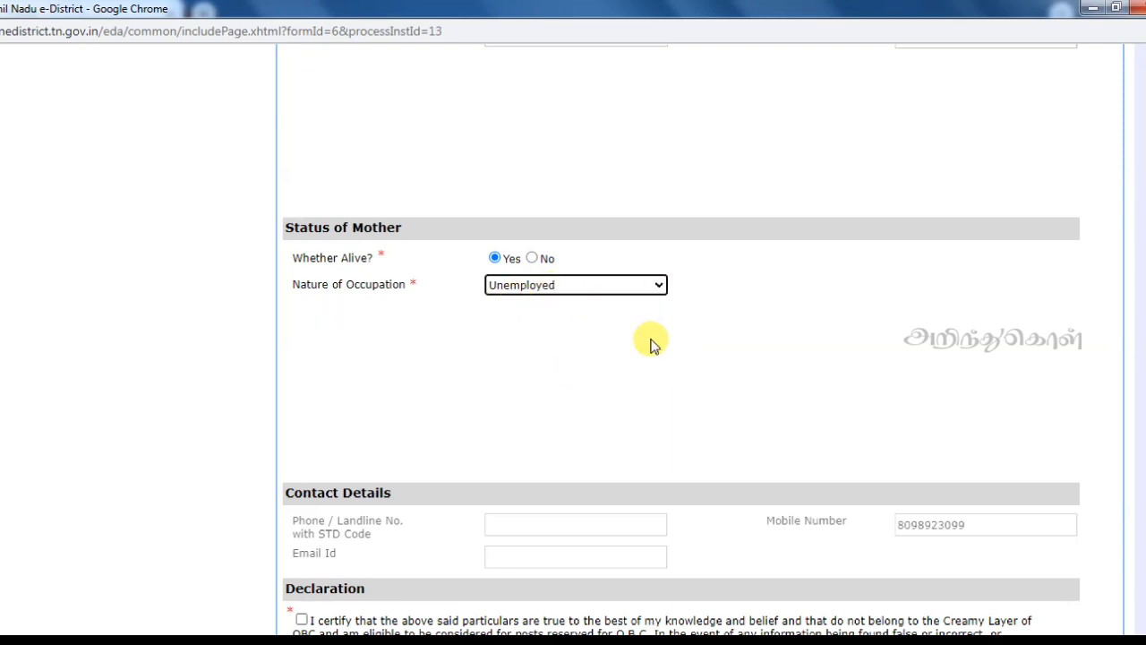
Accept the declaration about not belonging to the Creamy Layer of OBC and submit the application form.
{"action": "scroll", "coordinate": [749, 392], "scroll_direction": "down", "scroll_amount": 1}
{"action": "scroll", "coordinate": [699, 341], "scroll_direction": "down", "scroll_amount": 2}
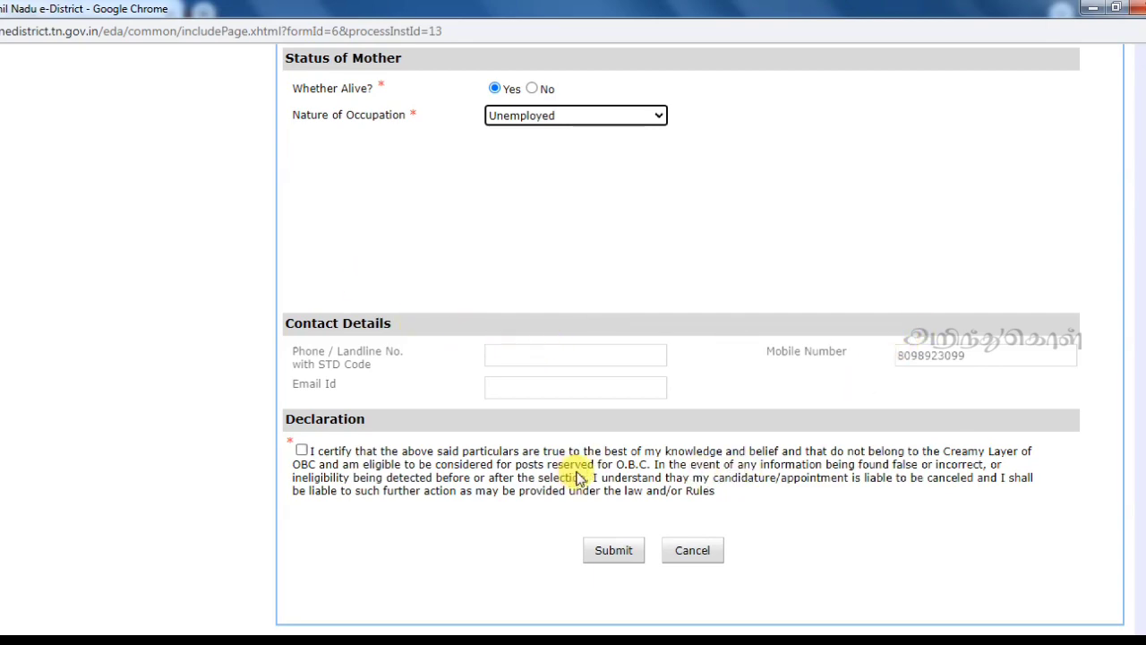
{"action": "left_click", "coordinate": [301, 449]}
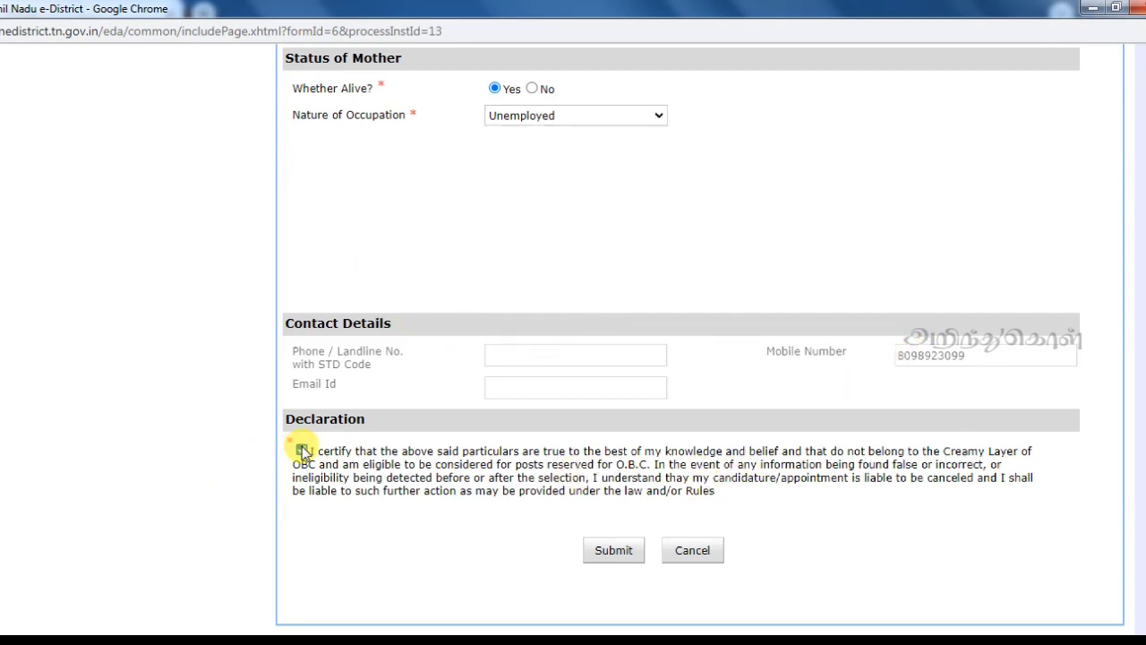
{"action": "left_click", "coordinate": [627, 553]}
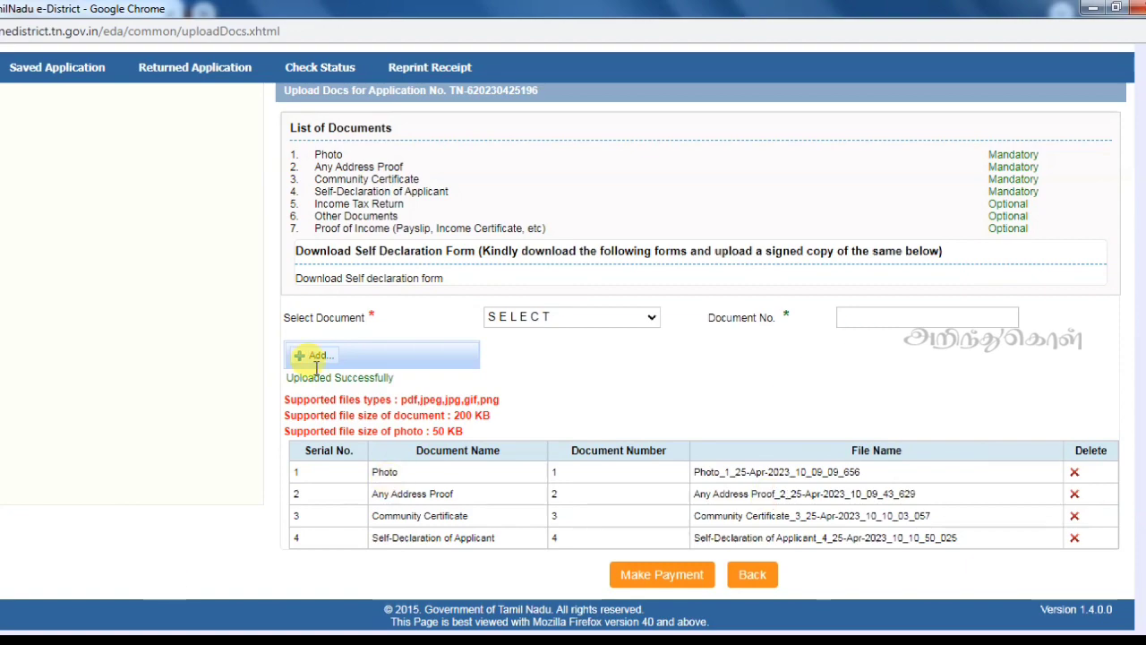
Proceed from the uploaded documents to payment, agree to the terms and conditions, and continue to the online payment gateway.
{"action": "left_click", "coordinate": [697, 576]}
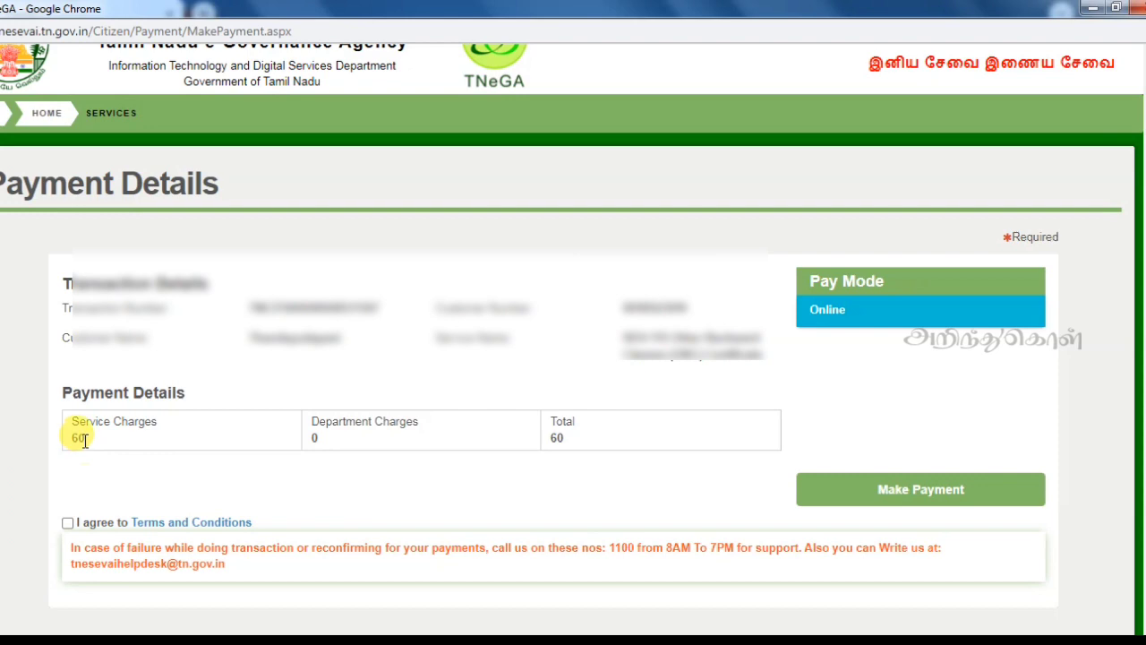
{"action": "left_click", "coordinate": [68, 524]}
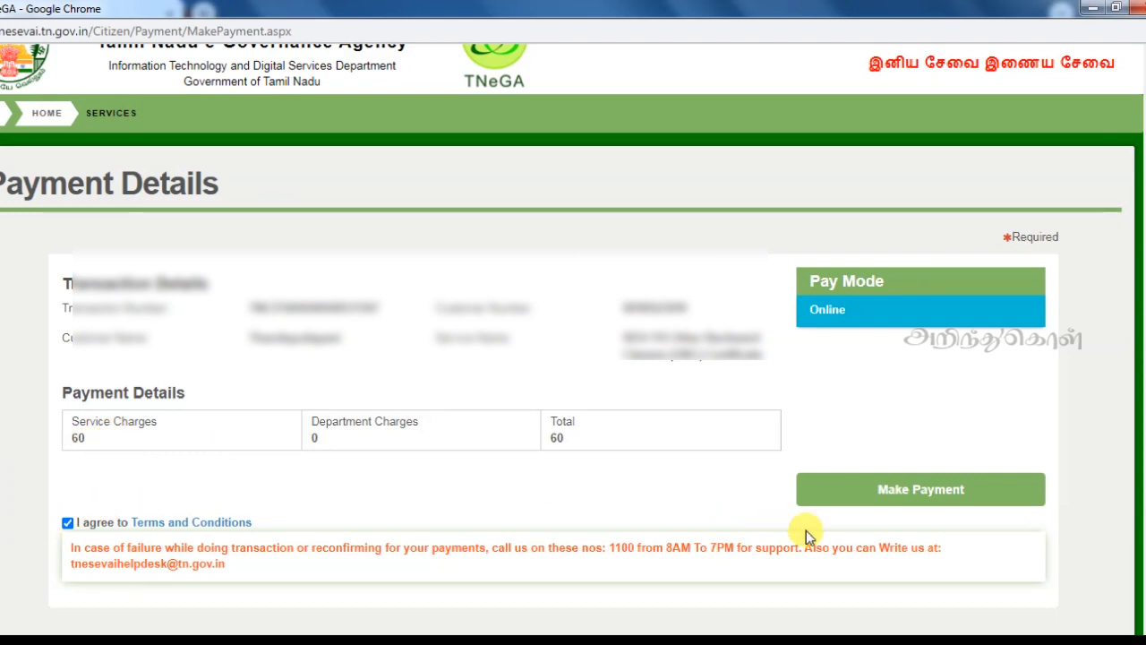
{"action": "left_click", "coordinate": [880, 502]}
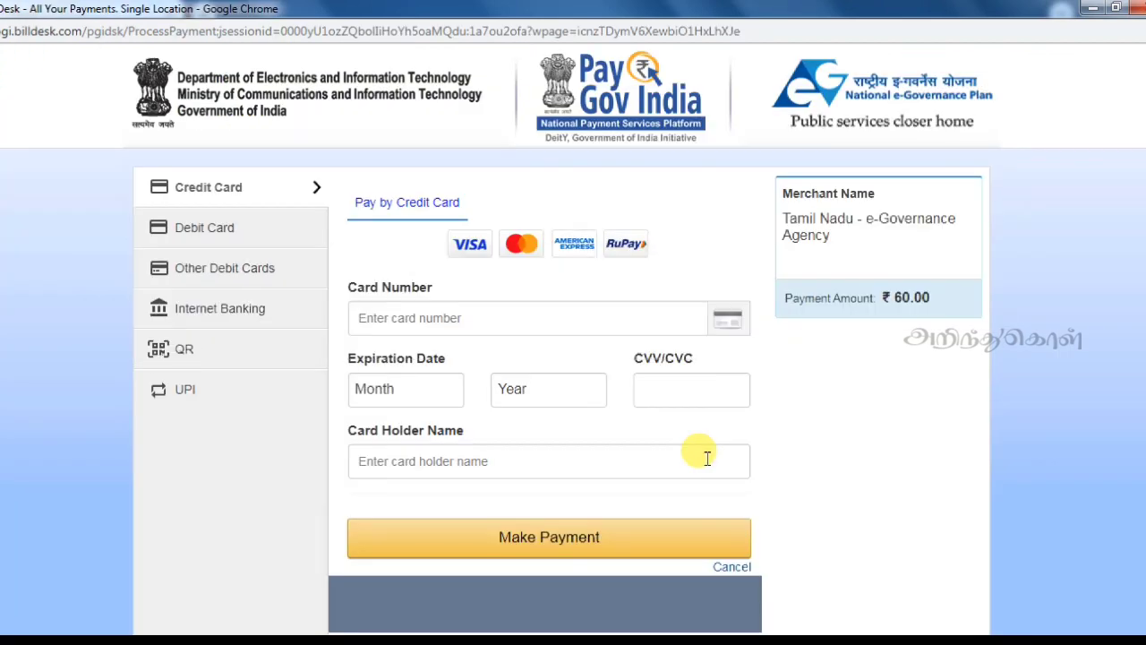